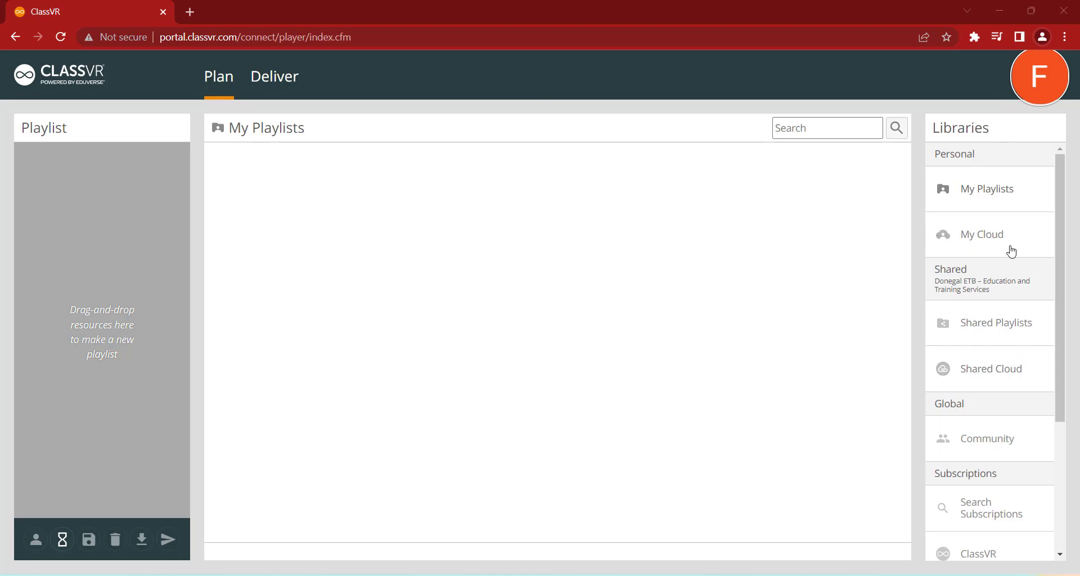
Step: Open the ClassVR subscription library and browse its list of themes
{"action": "scroll", "coordinate": [1012, 241], "scroll_direction": "down", "scroll_amount": 1}
{"action": "scroll", "coordinate": [1015, 236], "scroll_direction": "down", "scroll_amount": 3}
{"action": "scroll", "coordinate": [1015, 239], "scroll_direction": "down", "scroll_amount": 2}
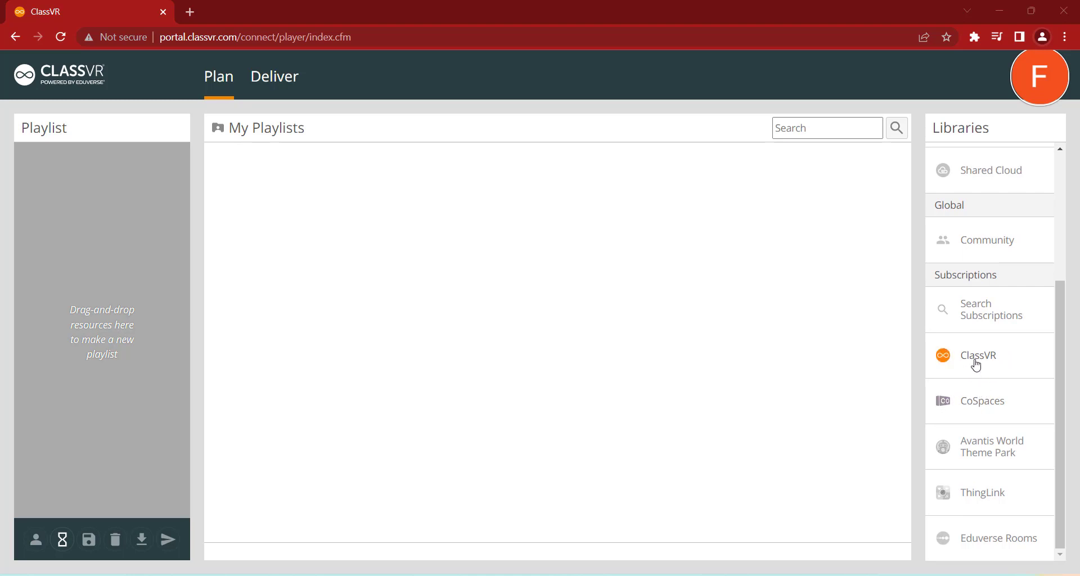
{"action": "left_click", "coordinate": [997, 366]}
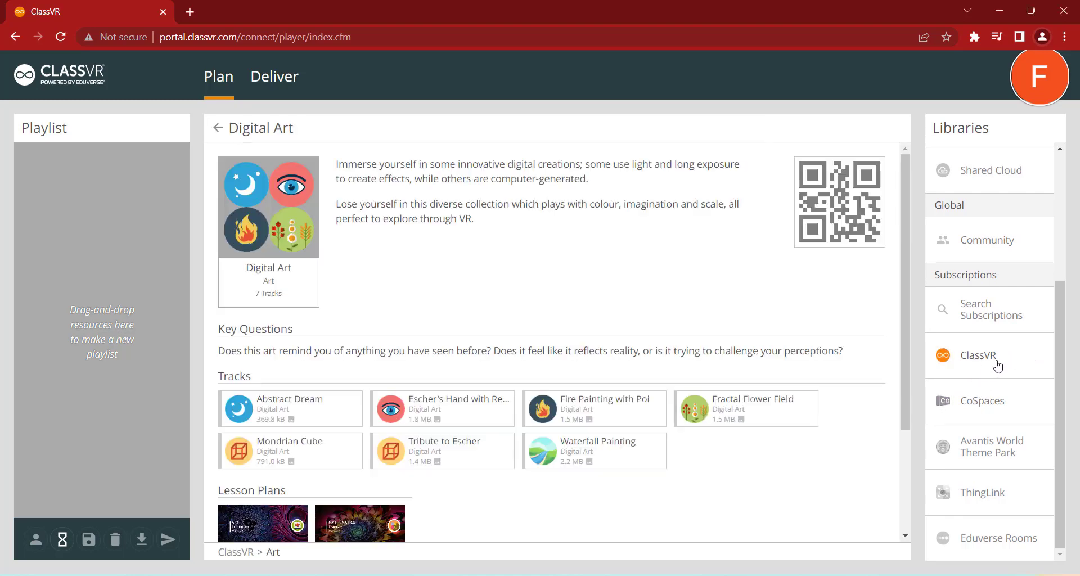
{"action": "left_click", "coordinate": [216, 134]}
{"action": "left_click", "coordinate": [217, 129]}
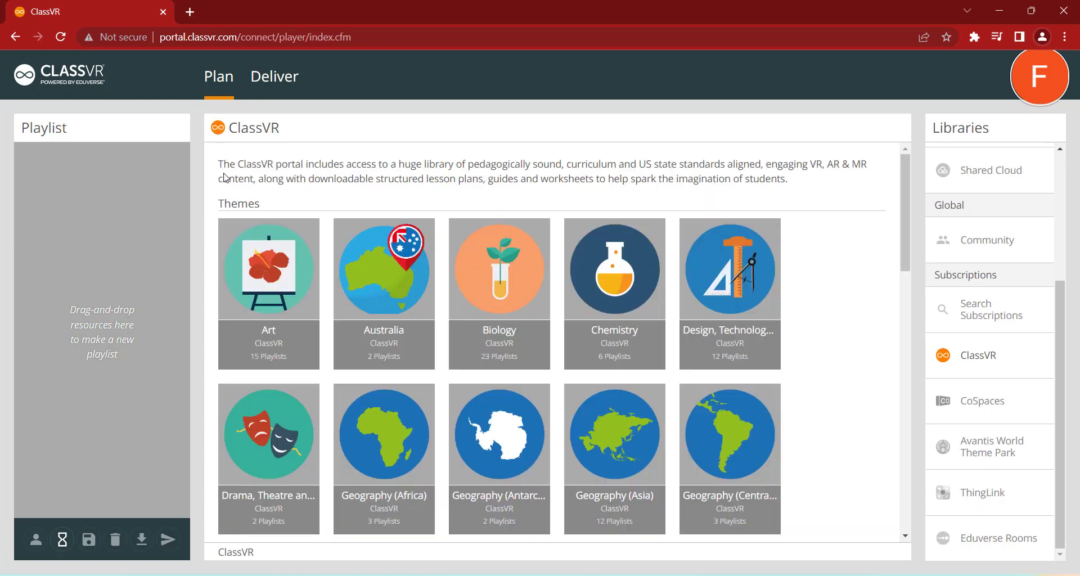
{"action": "scroll", "coordinate": [625, 366], "scroll_direction": "down", "scroll_amount": 5}
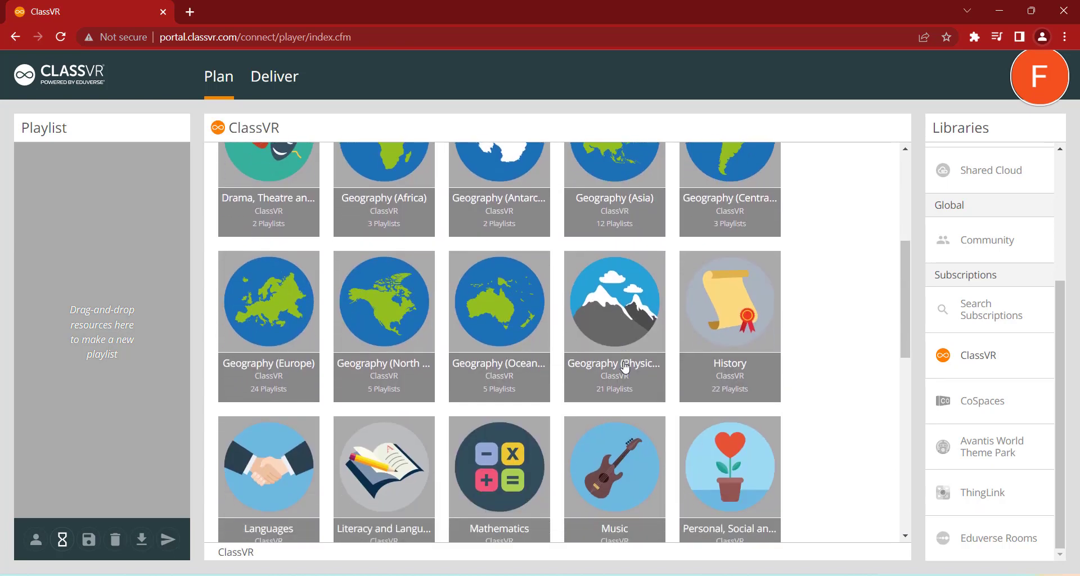
{"action": "scroll", "coordinate": [625, 366], "scroll_direction": "down", "scroll_amount": 4}
{"action": "scroll", "coordinate": [624, 363], "scroll_direction": "up", "scroll_amount": 9}
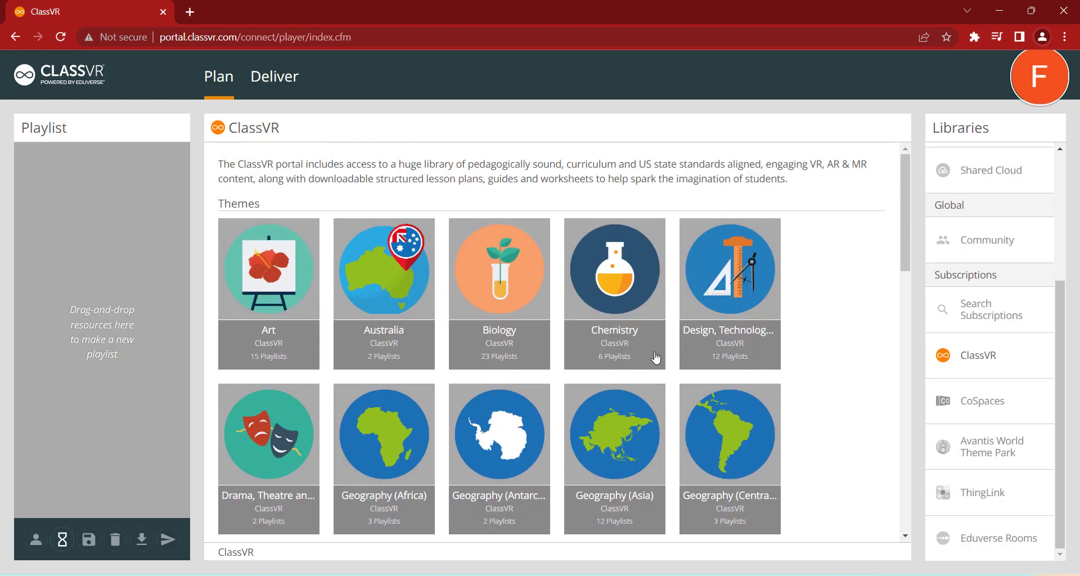
Step: Open the subscription search and set its media type filter to All Media
{"action": "left_click", "coordinate": [982, 313]}
{"action": "left_click", "coordinate": [803, 127]}
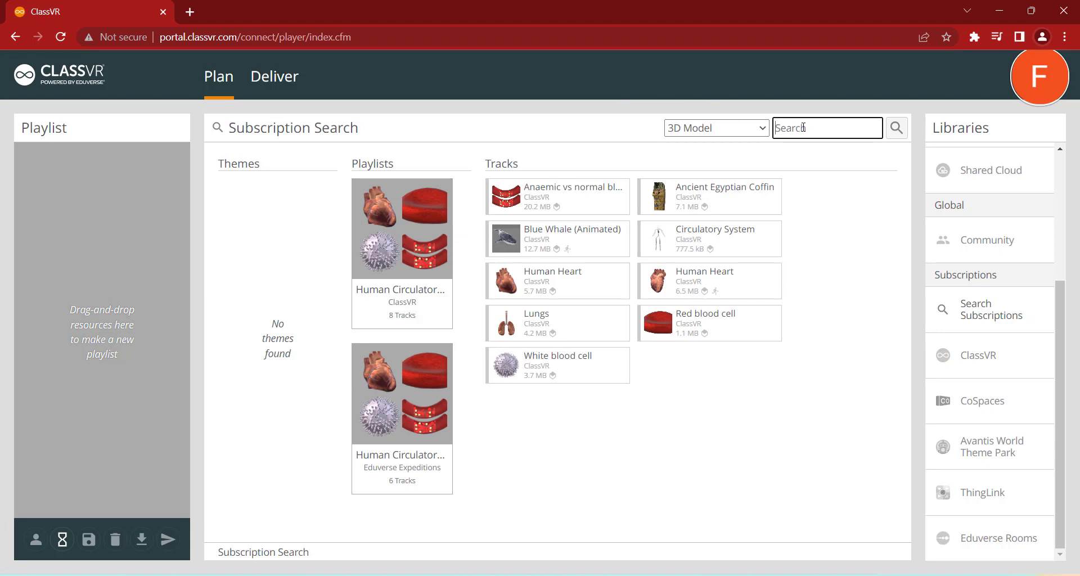
{"action": "left_click", "coordinate": [763, 132]}
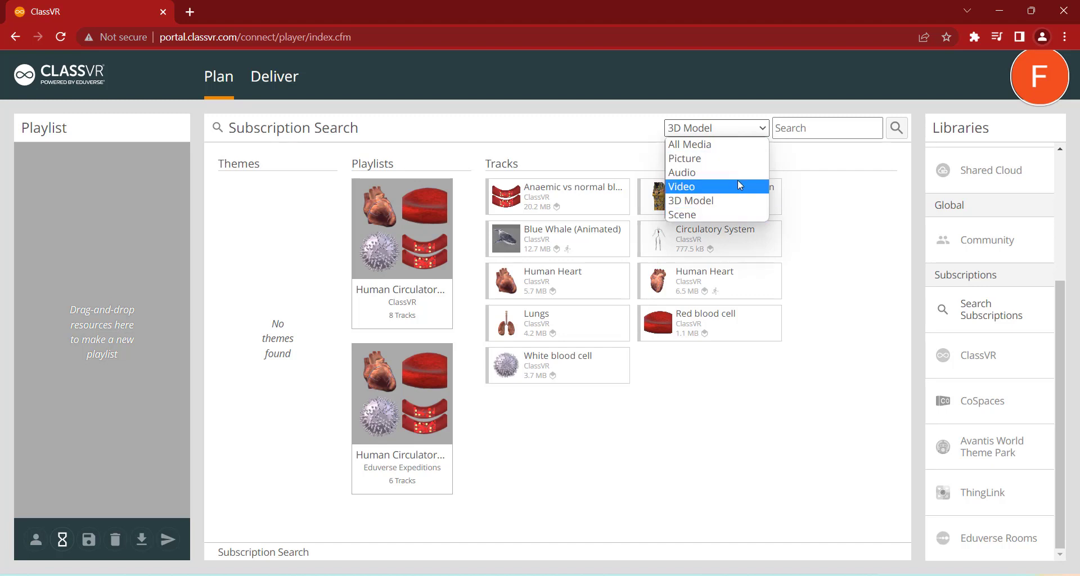
{"action": "left_click", "coordinate": [740, 145]}
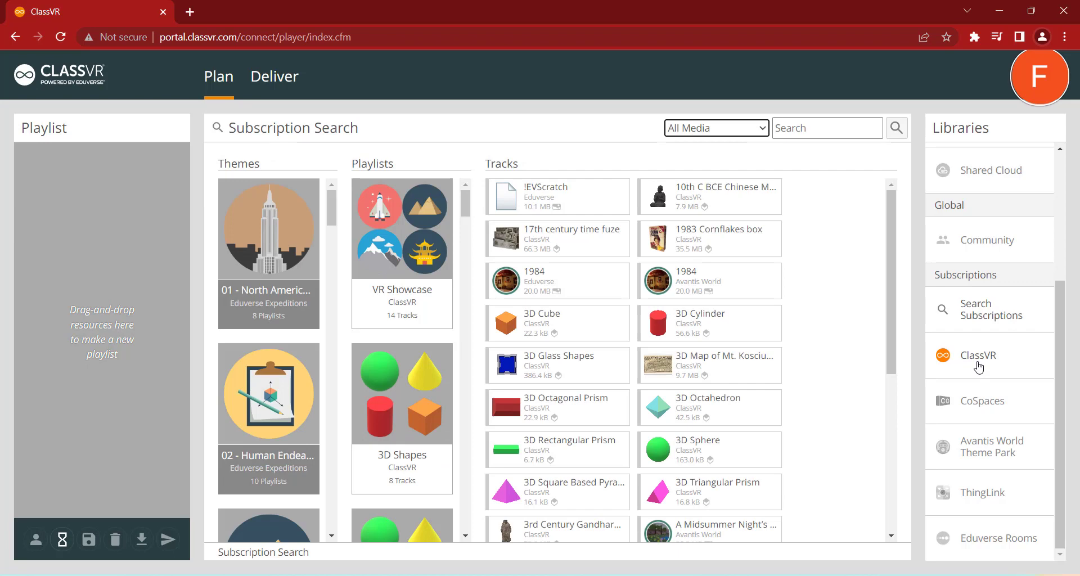
Step: Add the whole Digital Art collection from the ClassVR library's Art theme to the playlist
{"action": "left_click", "coordinate": [978, 366]}
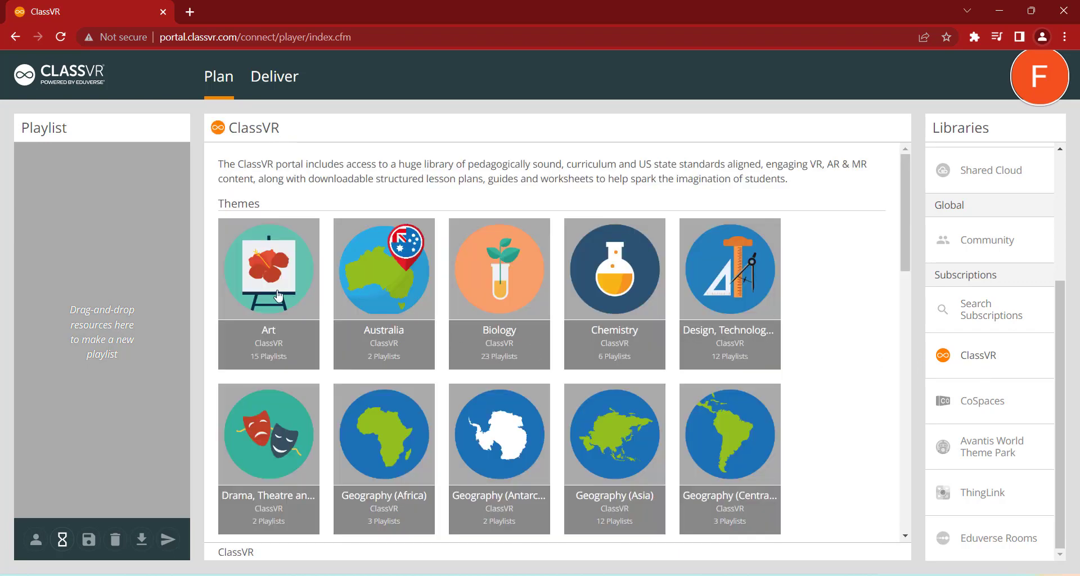
{"action": "left_click", "coordinate": [278, 296]}
{"action": "scroll", "coordinate": [540, 337], "scroll_direction": "down", "scroll_amount": 2}
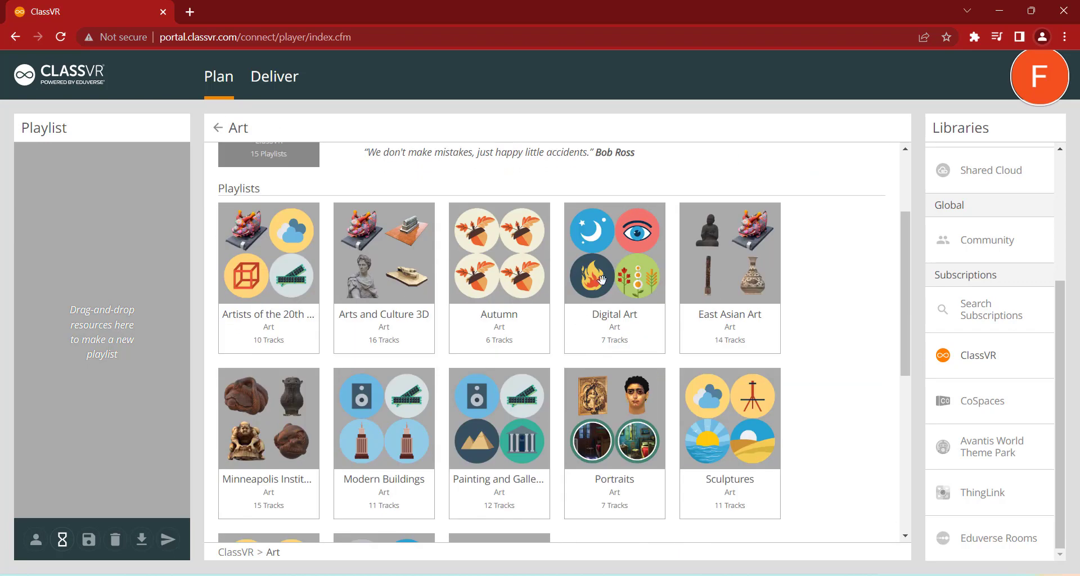
{"action": "scroll", "coordinate": [615, 289], "scroll_direction": "up", "scroll_amount": 1}
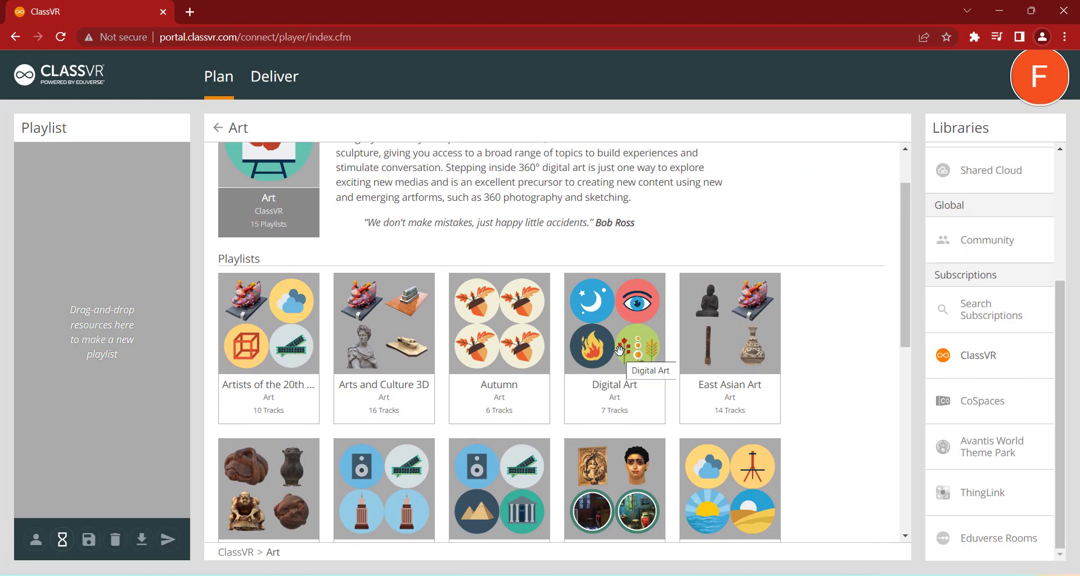
{"action": "left_click", "coordinate": [618, 349]}
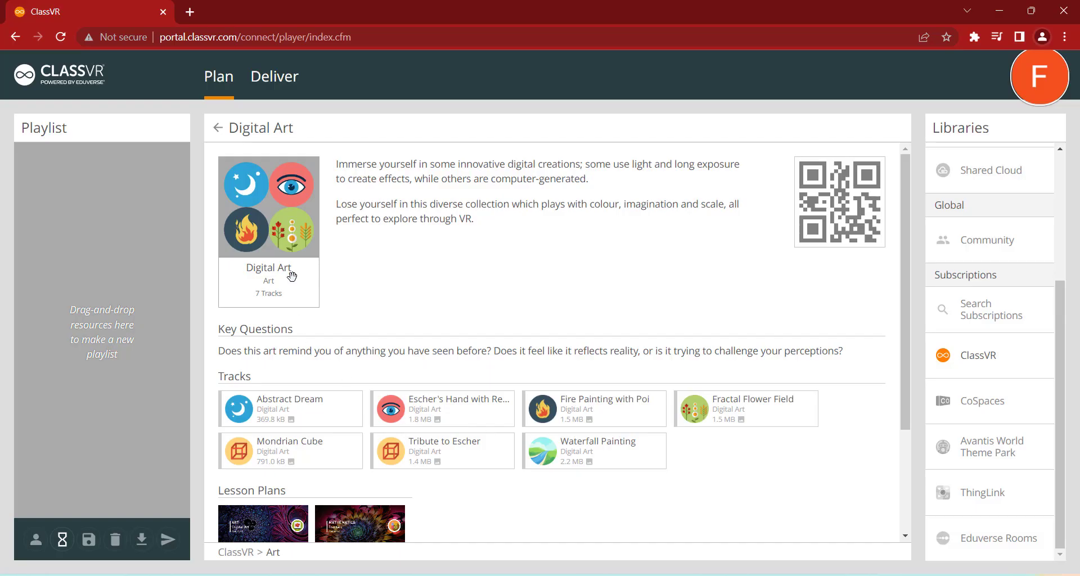
{"action": "left_click_drag", "start_coordinate": [289, 234], "coordinate": [169, 222]}
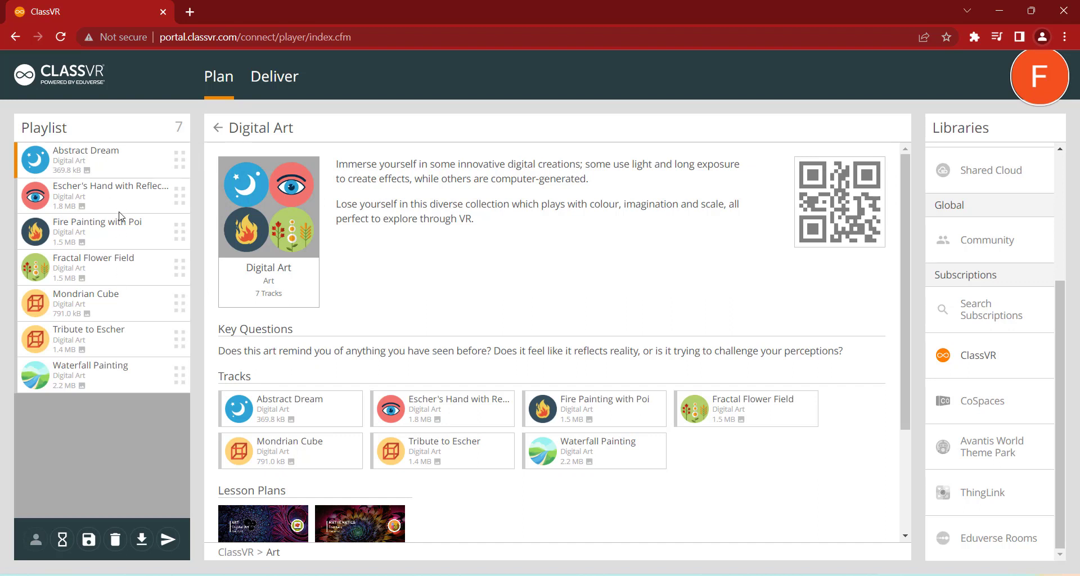
Step: Look over the Digital Art lesson plans and send the playlist to the devices
{"action": "scroll", "coordinate": [371, 353], "scroll_direction": "down", "scroll_amount": 3}
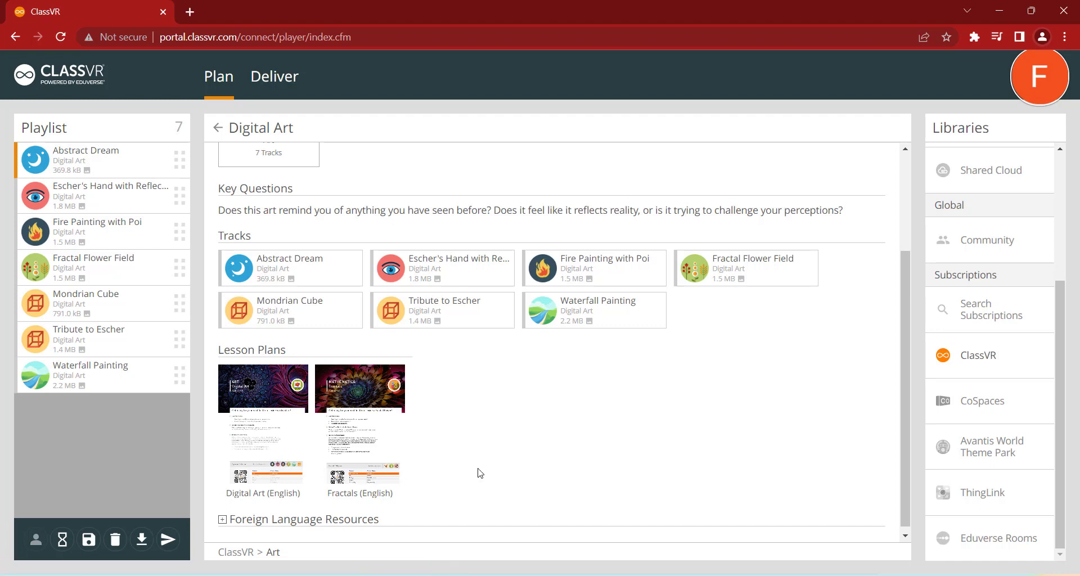
{"action": "scroll", "coordinate": [480, 472], "scroll_direction": "up", "scroll_amount": 1}
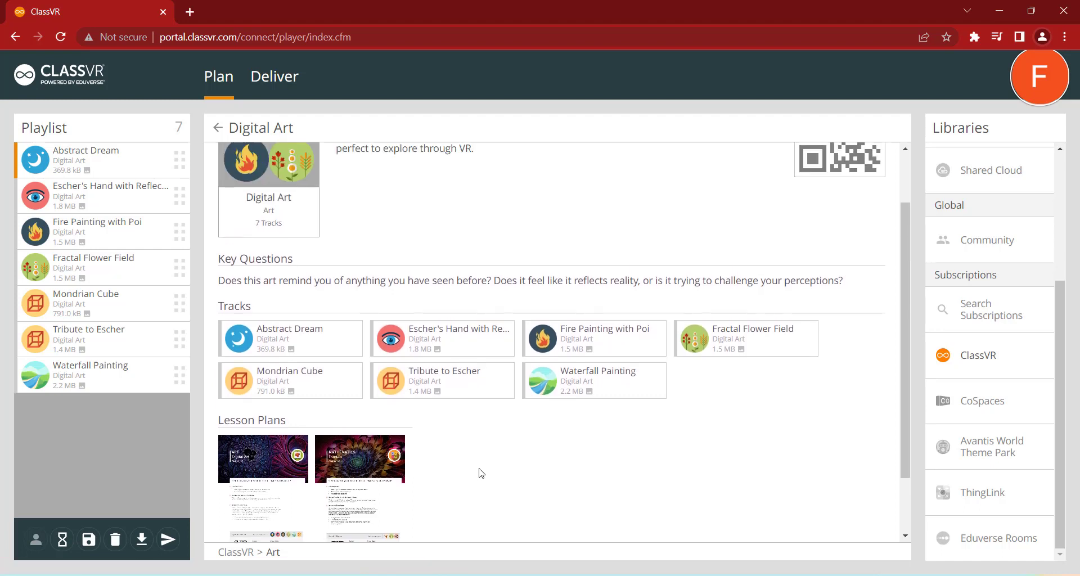
{"action": "scroll", "coordinate": [482, 475], "scroll_direction": "down", "scroll_amount": 1}
{"action": "scroll", "coordinate": [481, 475], "scroll_direction": "up", "scroll_amount": 2}
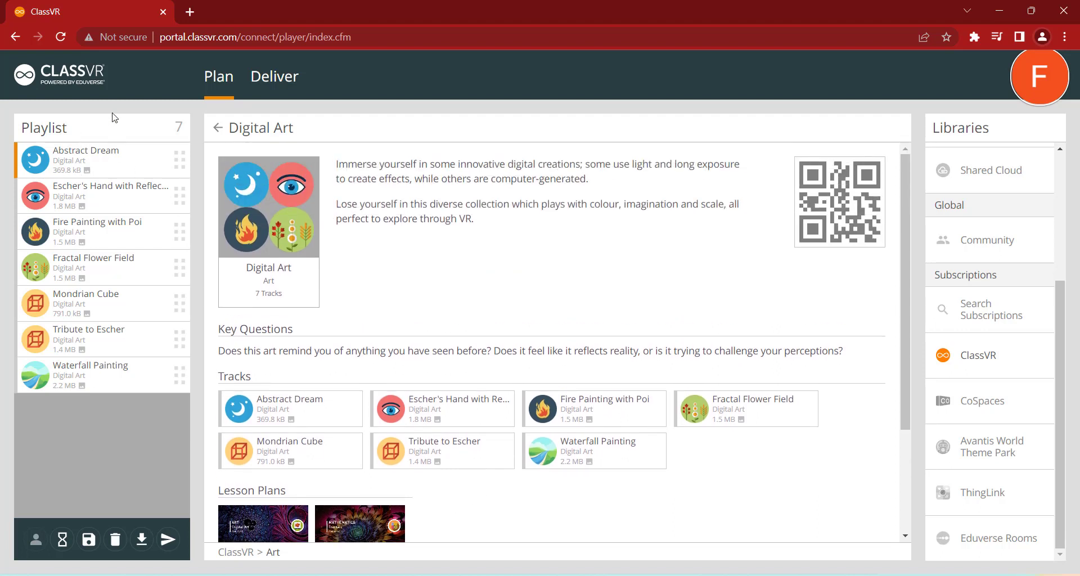
{"action": "left_click", "coordinate": [167, 540]}
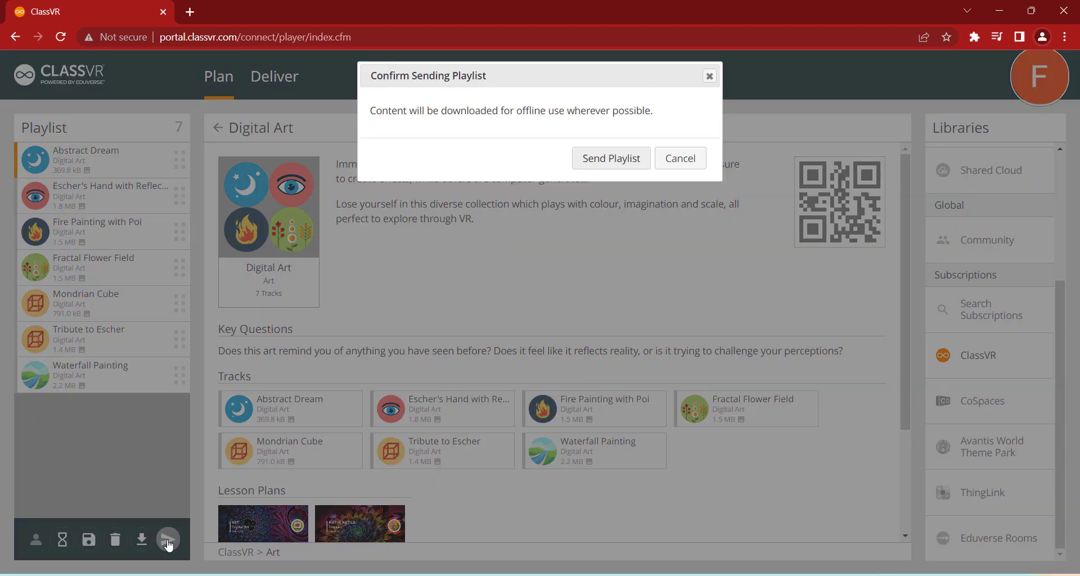
{"action": "left_click", "coordinate": [609, 160]}
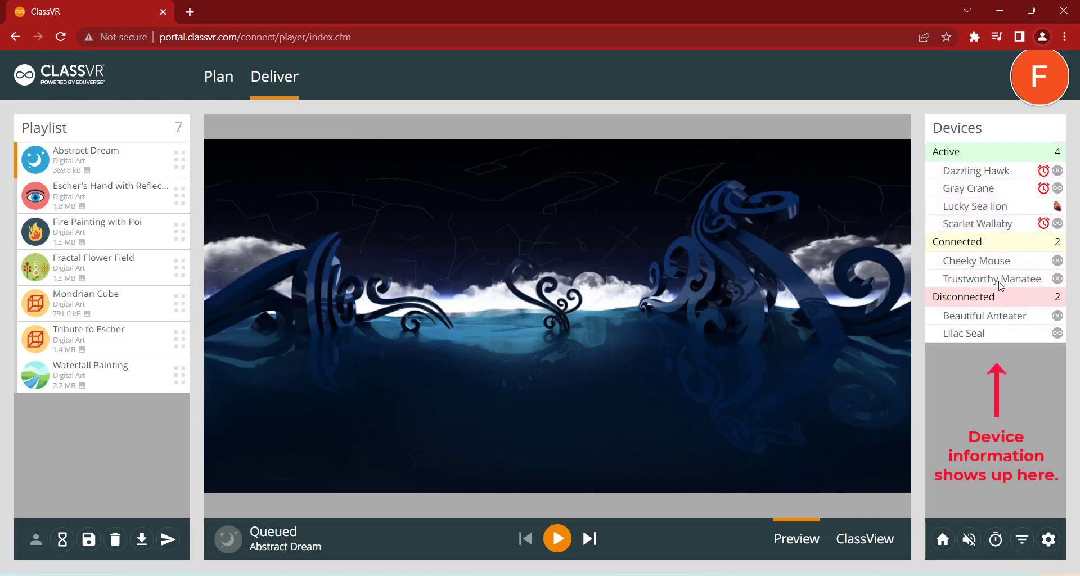
Step: Play the playlist on to Escher's Hand with Reflecting Sphere and show the devices in ClassView
{"action": "left_click", "coordinate": [558, 541]}
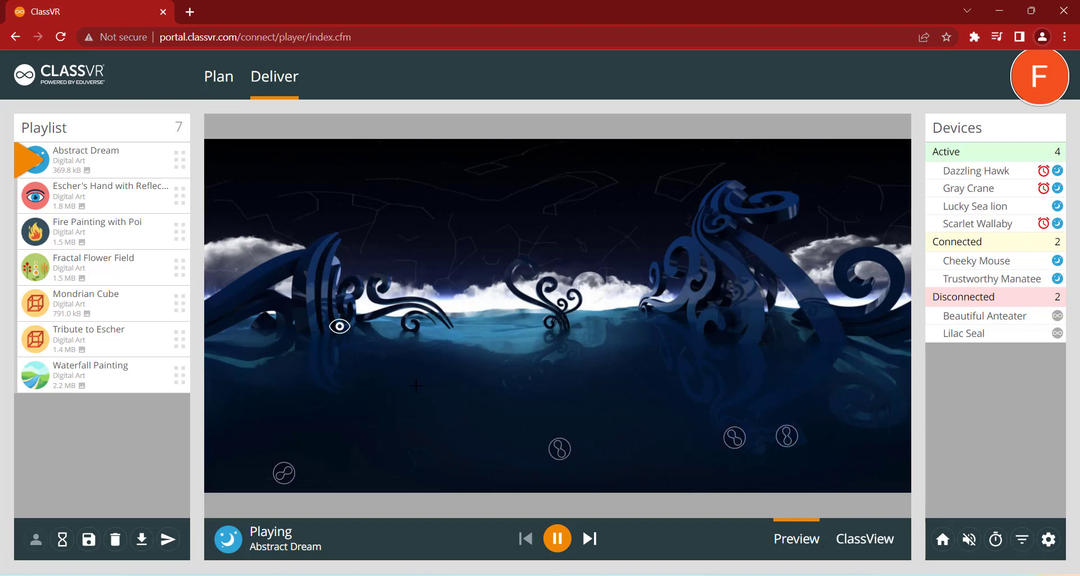
{"action": "left_click", "coordinate": [590, 540]}
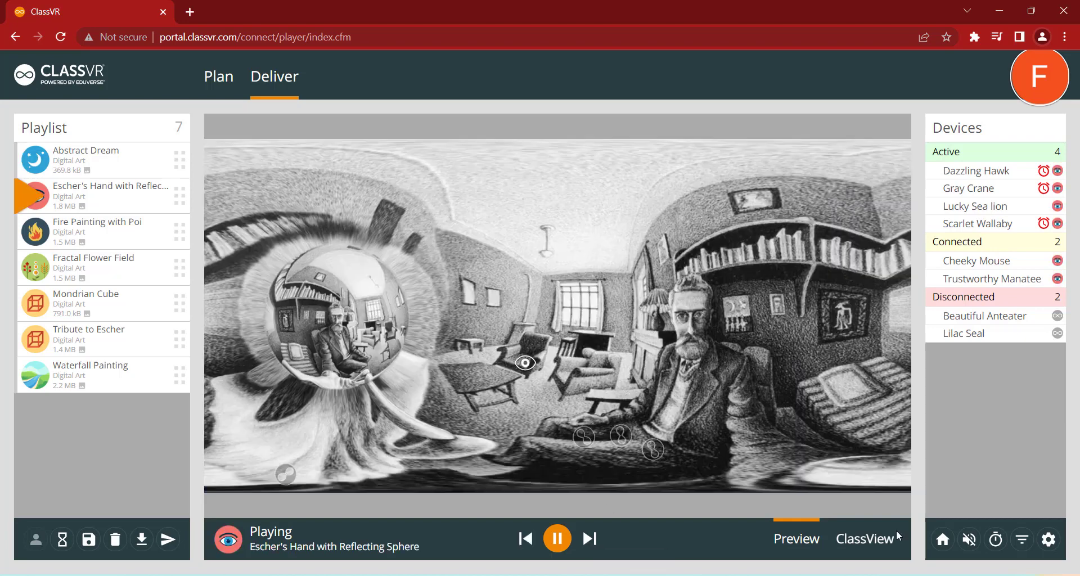
{"action": "left_click", "coordinate": [866, 540]}
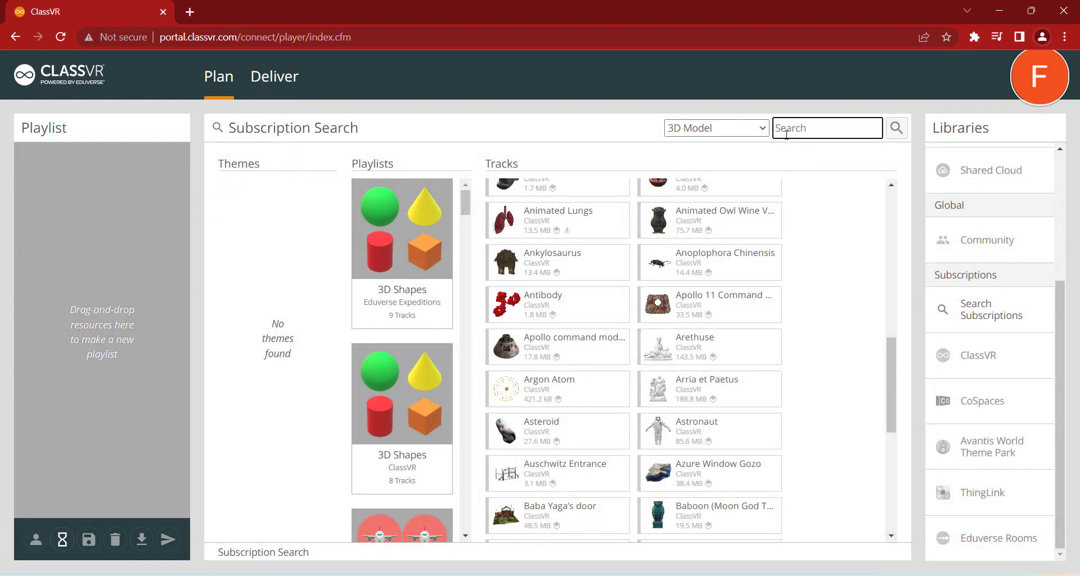
Step: Search the subscription 3D models for "heart" and add the 6.5 MB Human Heart track to the playlist
{"action": "left_click", "coordinate": [786, 130]}
{"action": "type", "text": "heart"}
{"action": "key", "text": "Return"}
{"action": "left_click_drag", "start_coordinate": [699, 293], "coordinate": [134, 234]}
Step: Send the Human Heart playlist to the devices and play it, checking the headset views in ClassView
{"action": "left_click", "coordinate": [168, 540]}
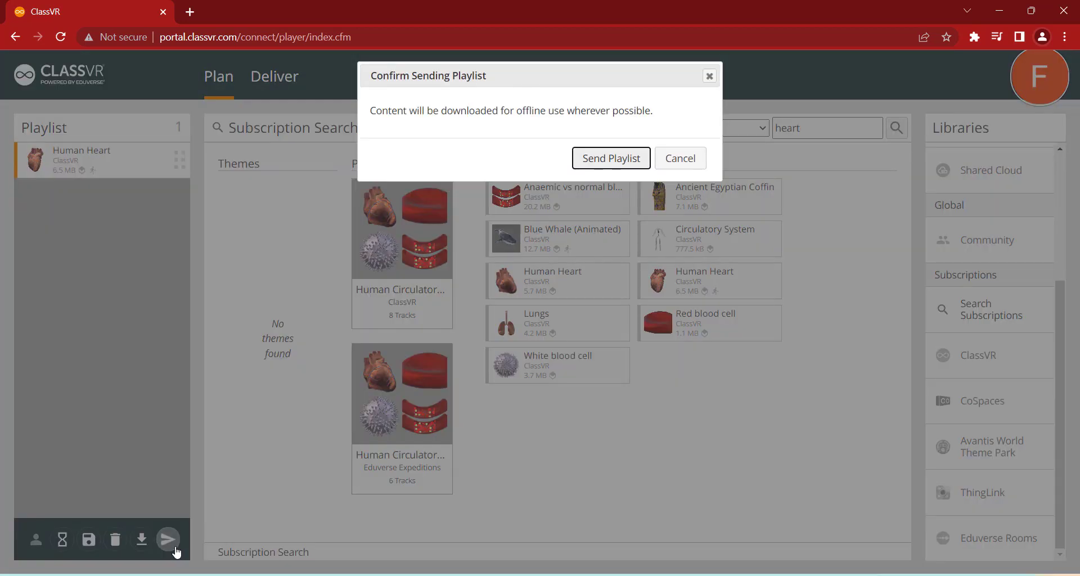
{"action": "left_click", "coordinate": [590, 159]}
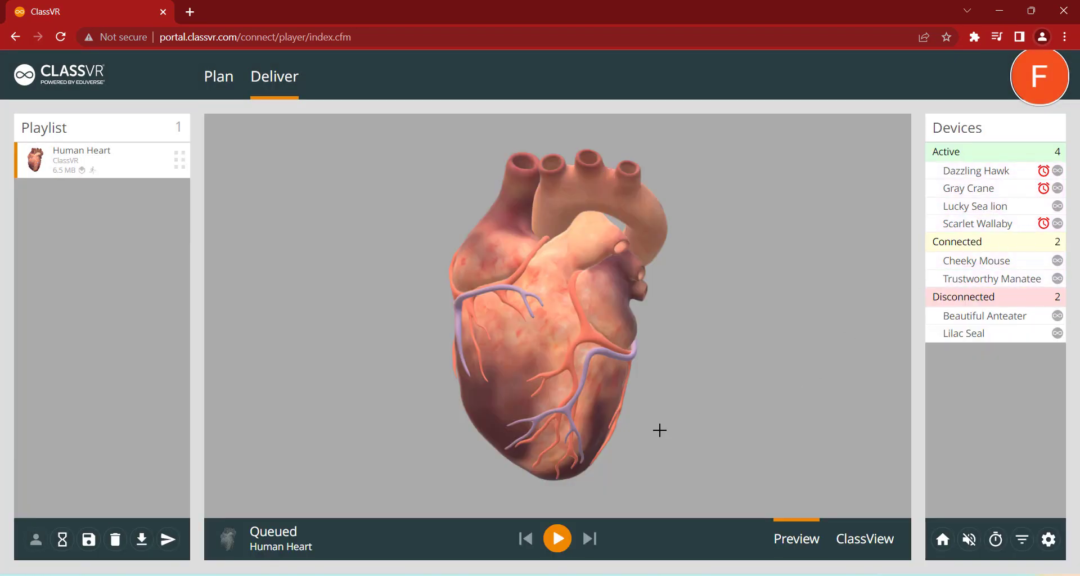
{"action": "left_click", "coordinate": [561, 543]}
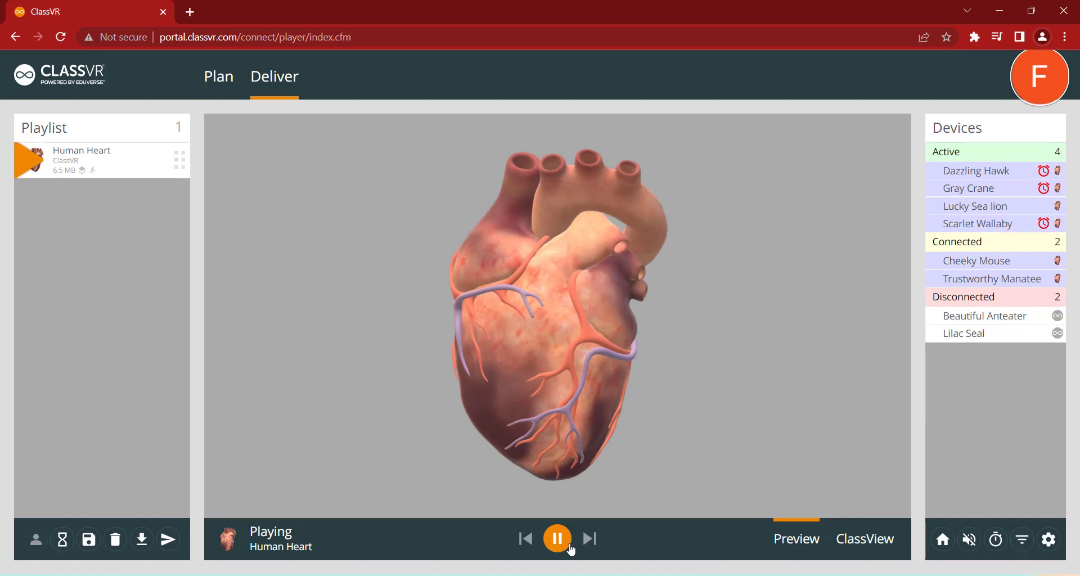
{"action": "left_click", "coordinate": [857, 545]}
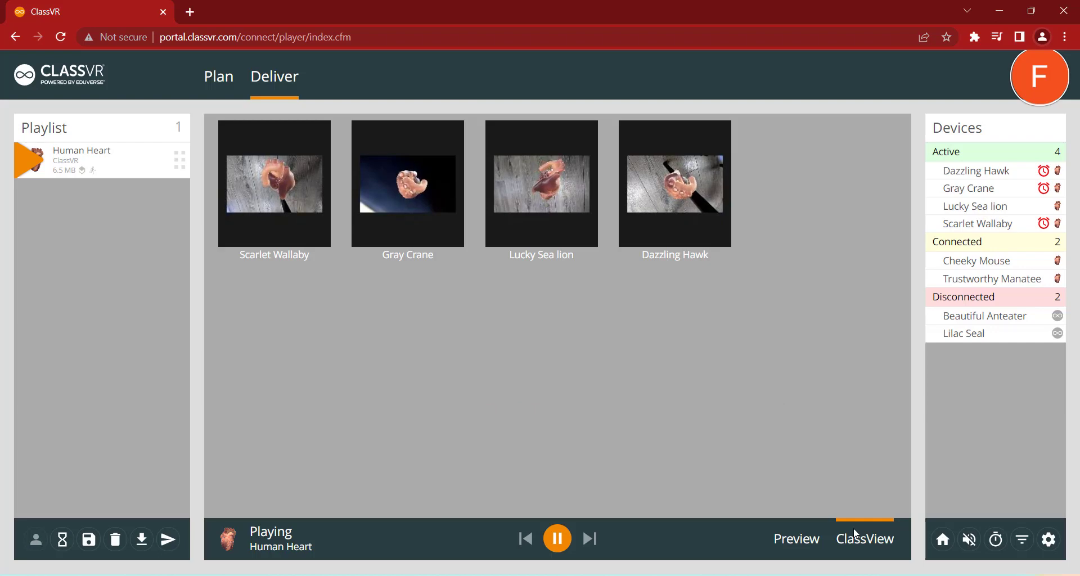
{"action": "left_click", "coordinate": [796, 538]}
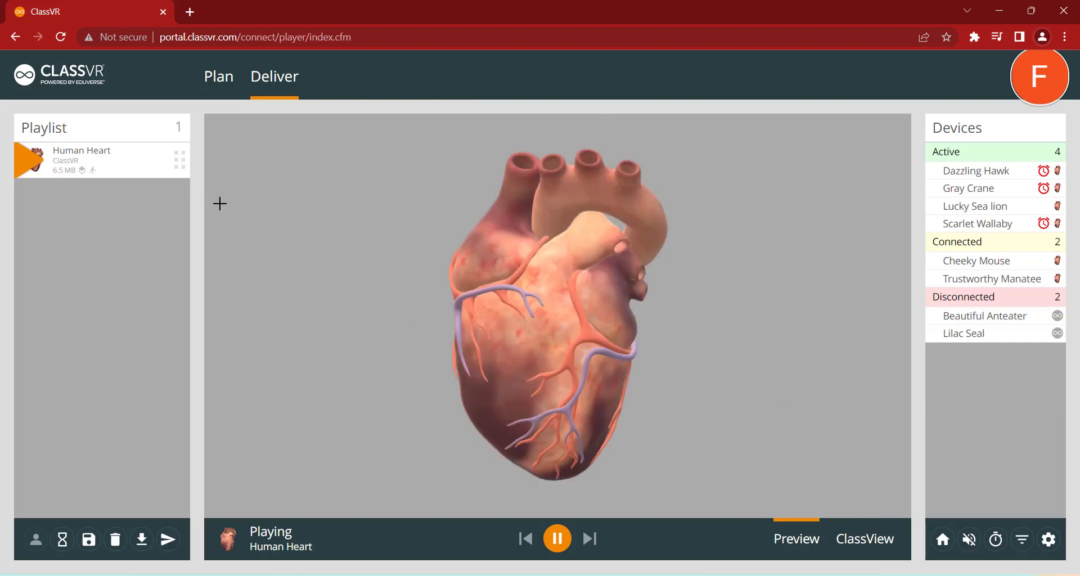
Step: Clear the Human Heart playlist and check the delivery view before returning to planning
{"action": "left_click", "coordinate": [224, 83]}
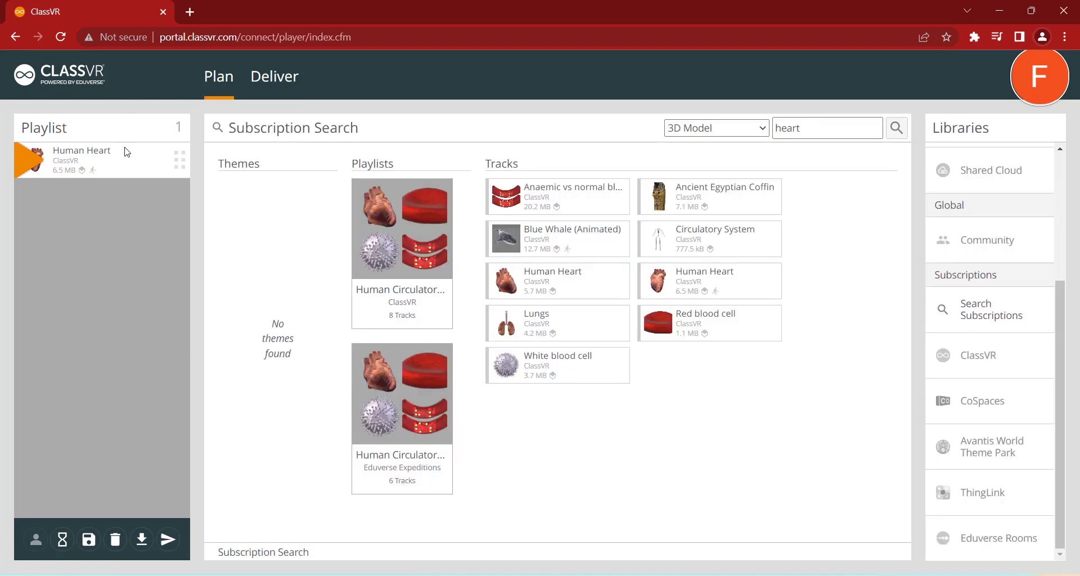
{"action": "left_click", "coordinate": [120, 542]}
{"action": "left_click", "coordinate": [588, 153]}
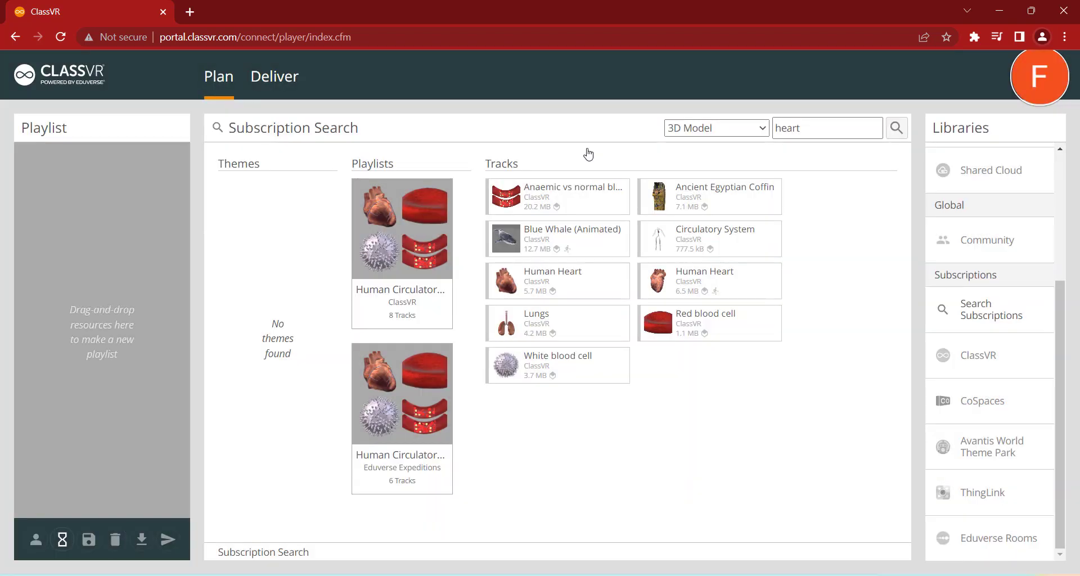
{"action": "left_click", "coordinate": [280, 78]}
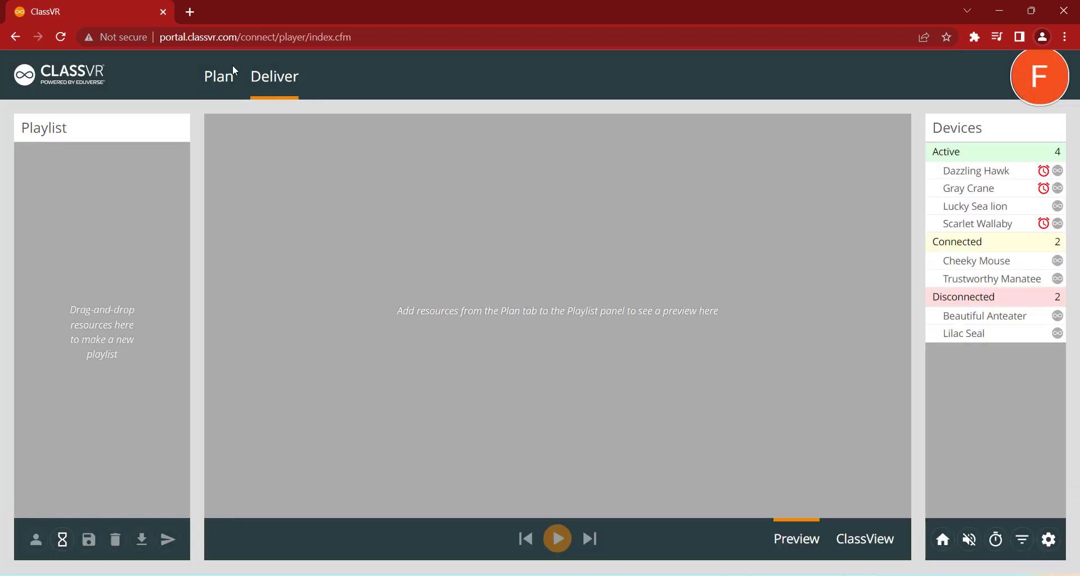
{"action": "left_click", "coordinate": [219, 78]}
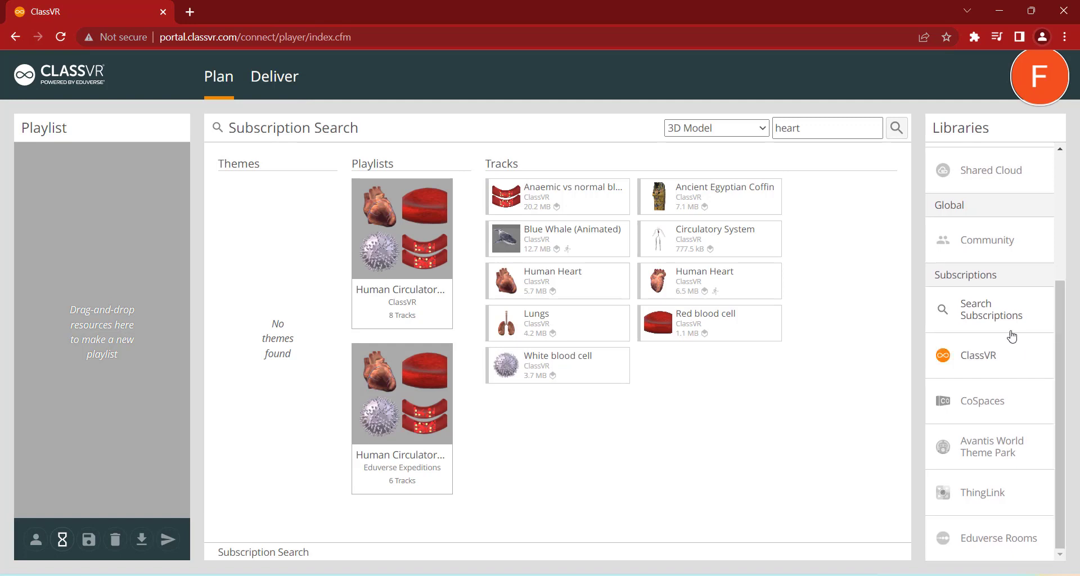
Step: Browse the CoSpaces library and the Literacy Land theme of Avantis World Theme Park
{"action": "left_click", "coordinate": [990, 401]}
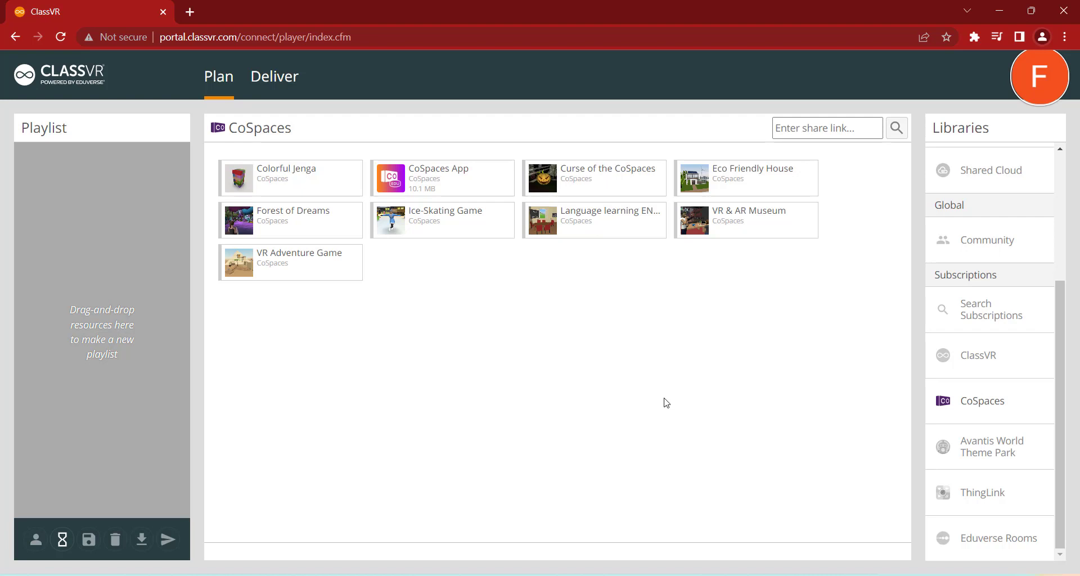
{"action": "left_click", "coordinate": [1007, 441]}
{"action": "mouse_move", "coordinate": [903, 399]}
{"action": "left_mouse_down"}
{"action": "mouse_move", "coordinate": [904, 450]}
{"action": "mouse_move", "coordinate": [908, 390]}
{"action": "left_mouse_up"}
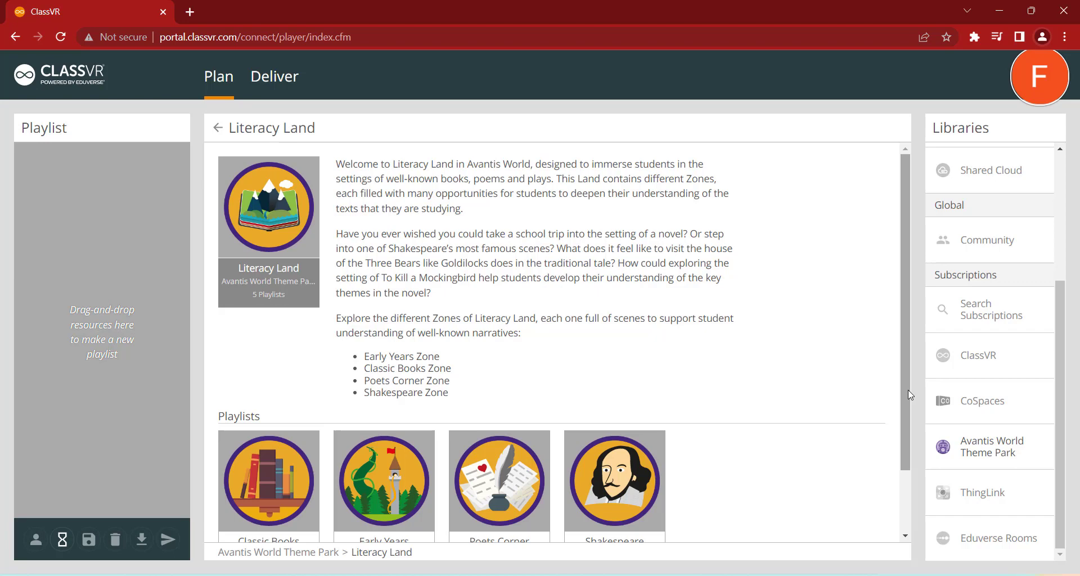
Step: Add the Yosemite National Park tour from the ThingLink library to the playlist and send it to the devices
{"action": "left_click", "coordinate": [993, 495]}
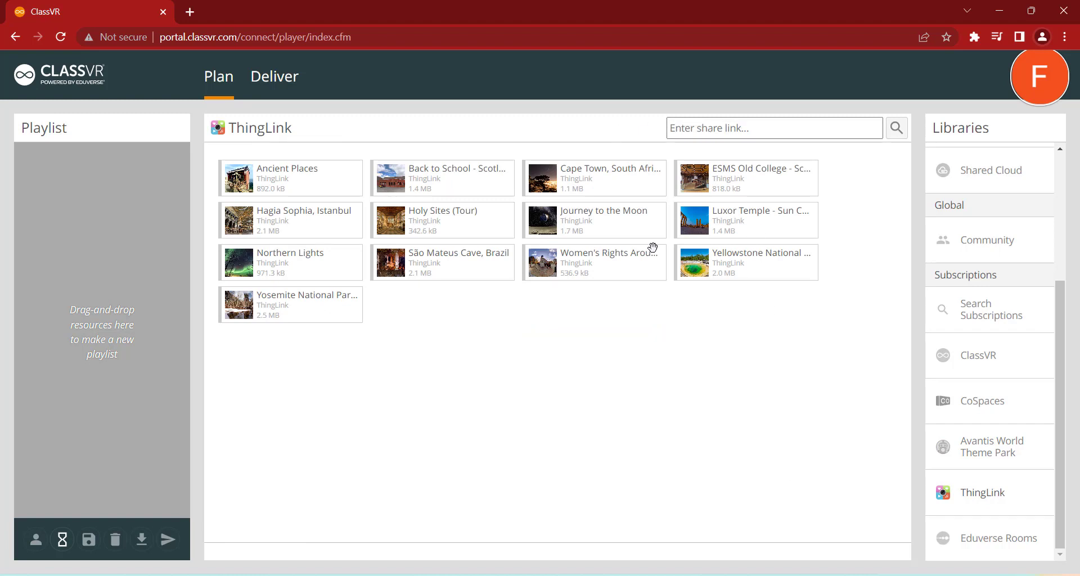
{"action": "left_click_drag", "start_coordinate": [304, 304], "coordinate": [158, 191]}
{"action": "left_click", "coordinate": [168, 539]}
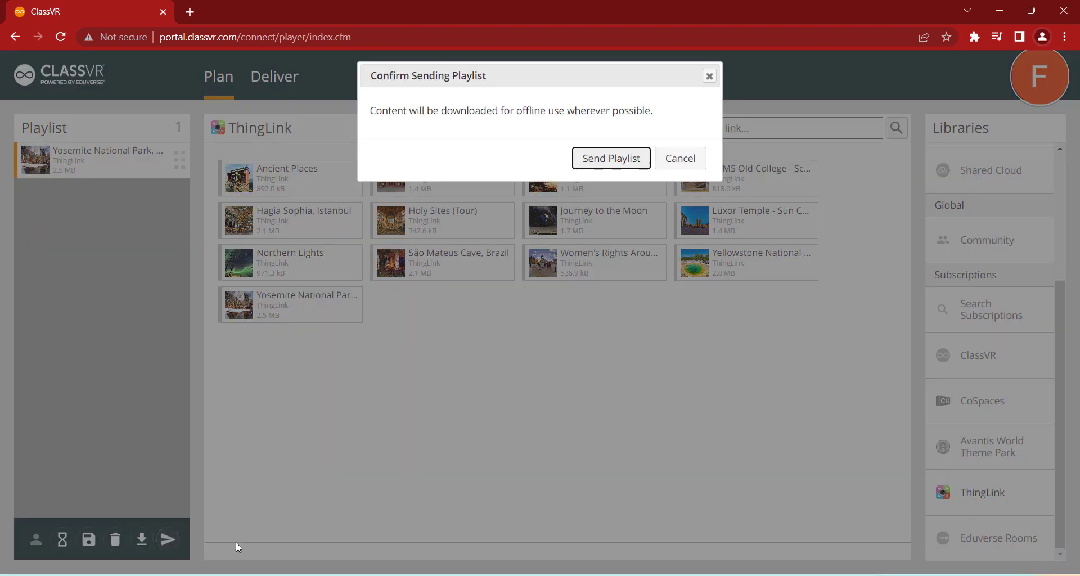
{"action": "left_click", "coordinate": [605, 162]}
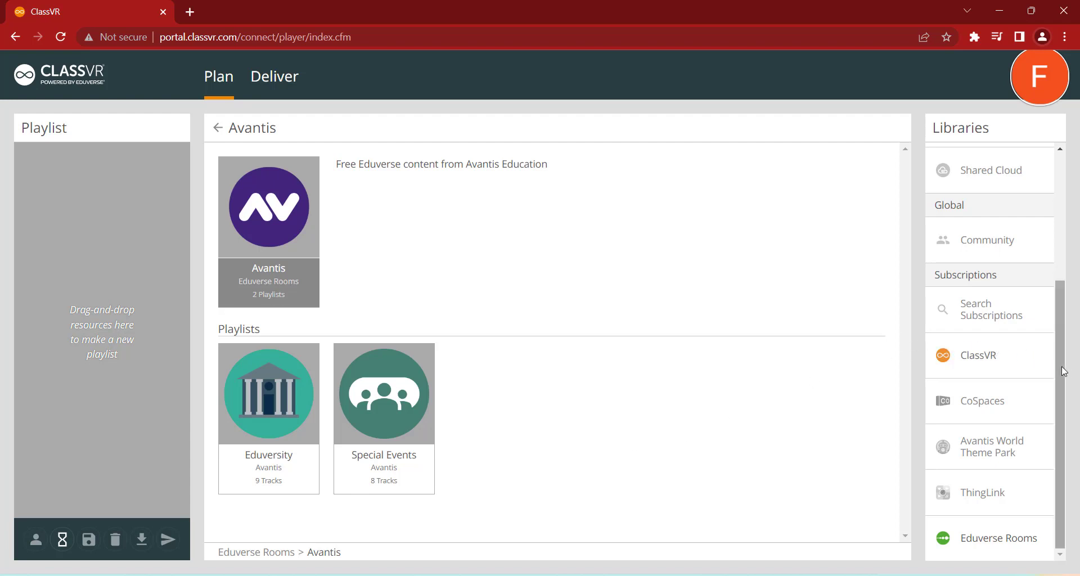
Step: Look through the shared and personal entries in the libraries list
{"action": "scroll", "coordinate": [1060, 360], "scroll_direction": "up", "scroll_amount": 3}
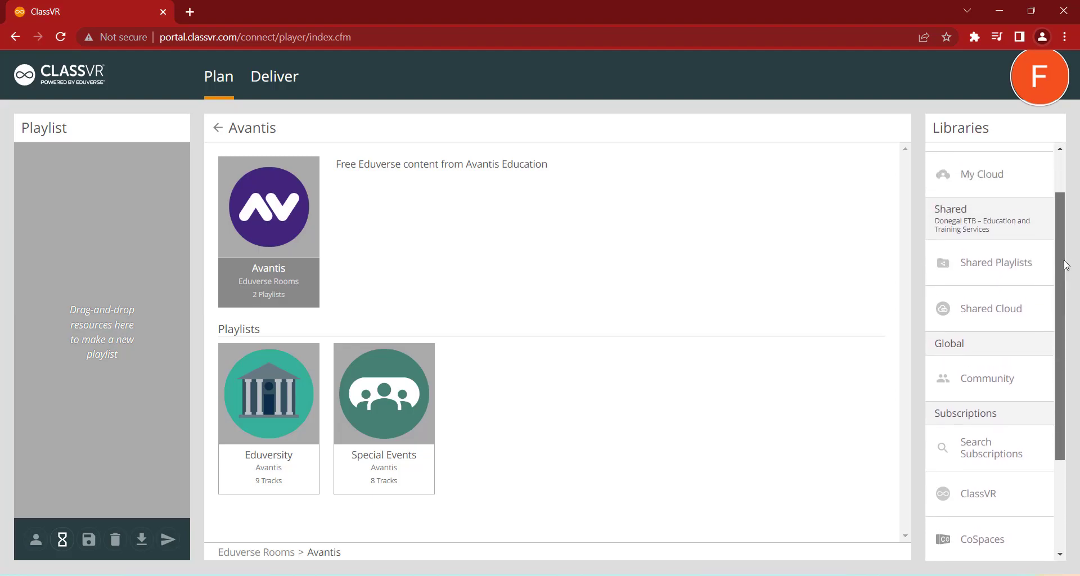